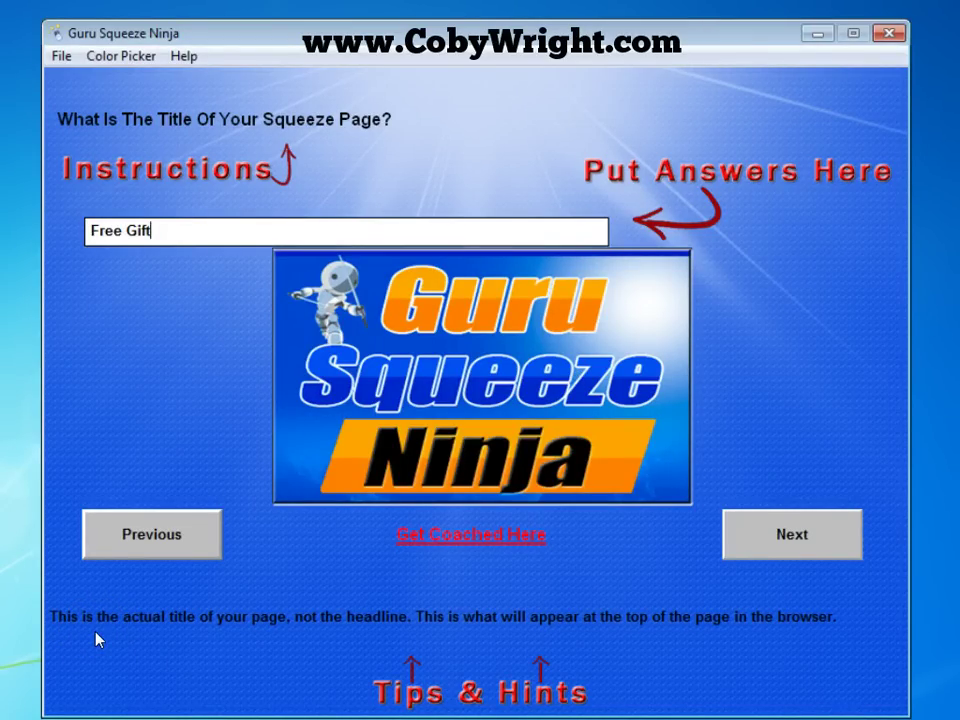
# Change the page title's last word from 'Gift' to 'Video!' so it reads 'Free Video!'
pyautogui.press('BackSpace')
pyautogui.press('BackSpace')
pyautogui.press('BackSpace')
pyautogui.press('BackSpace')
pyautogui.write('Video!')
pyautogui.click(763, 532)
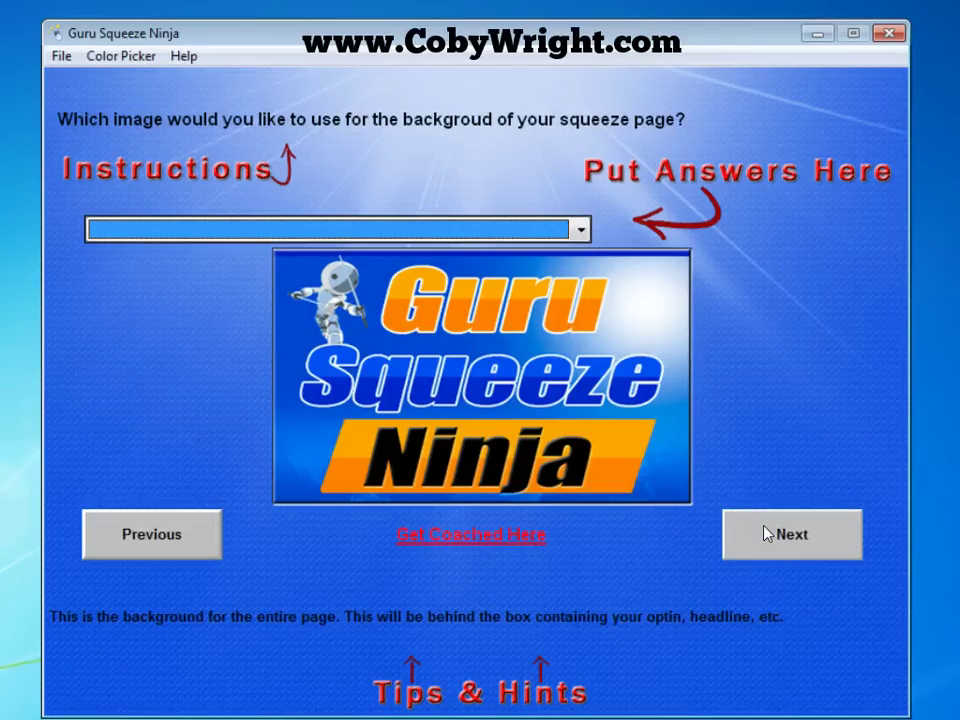
# Pick waterfall.jpg from the background image list and confirm it
pyautogui.click(735, 348)
pyautogui.click(583, 232)
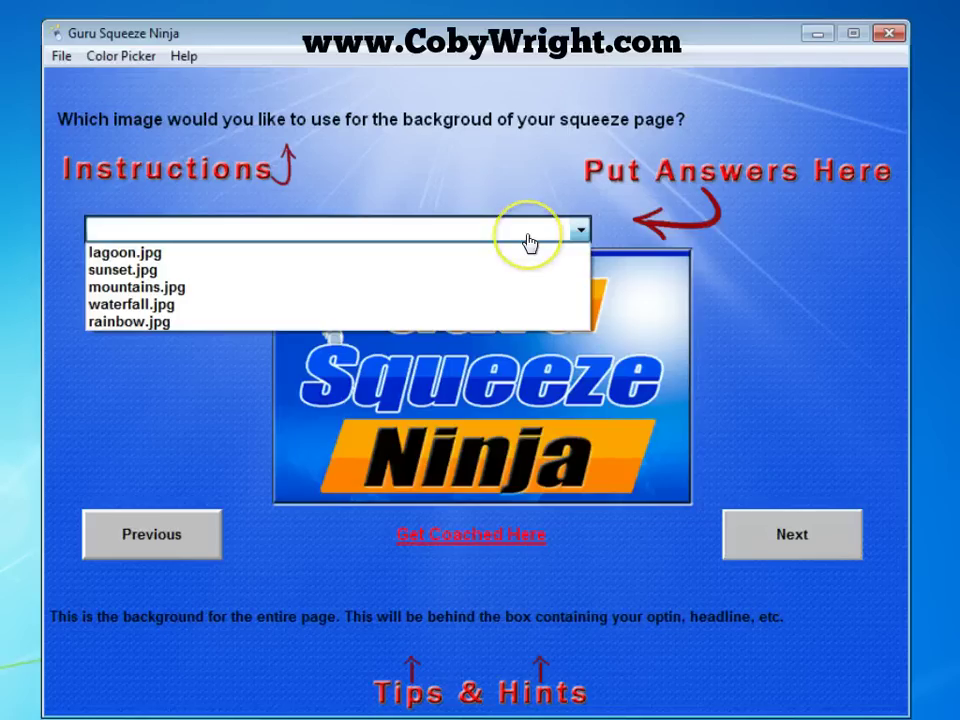
pyautogui.click(229, 306)
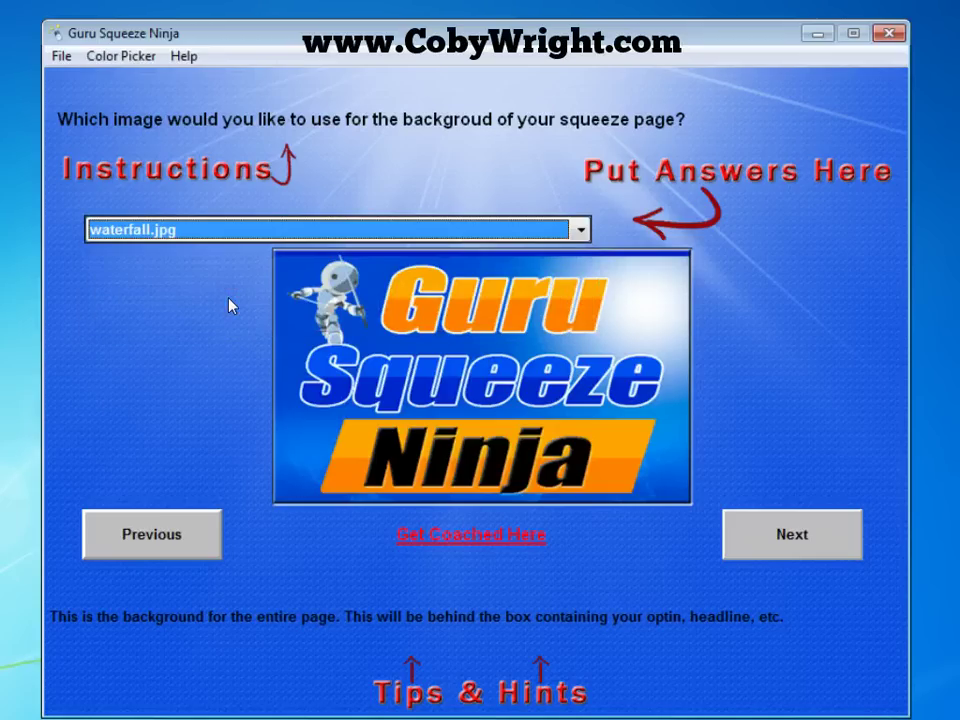
pyautogui.click(840, 560)
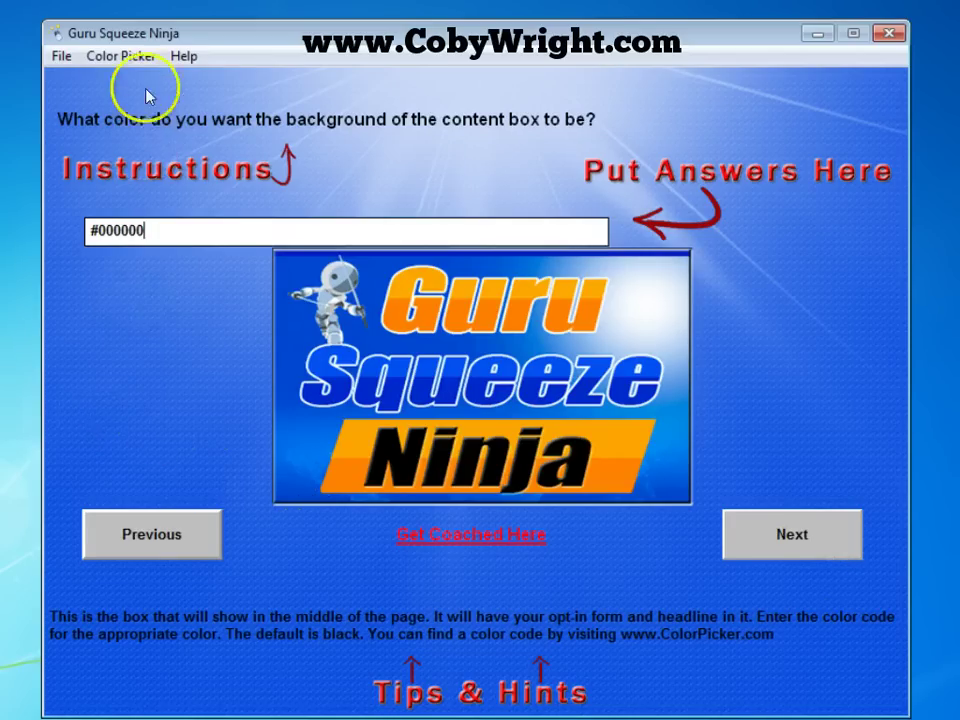
# Keep the content box colour #000000 and its 530-pixel width
pyautogui.click(130, 57)
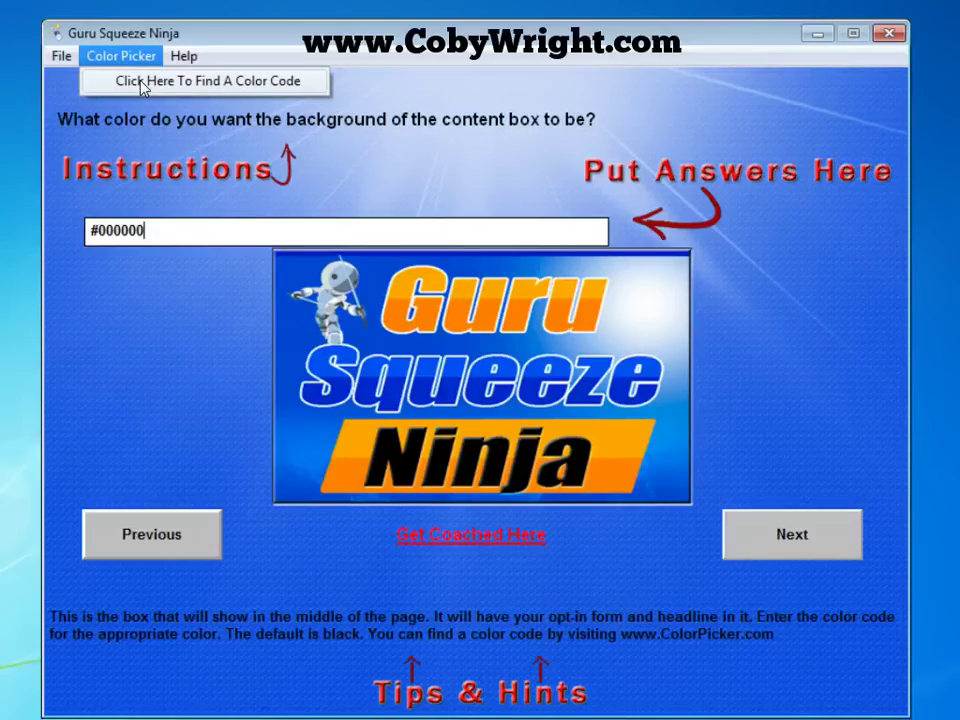
pyautogui.click(816, 553)
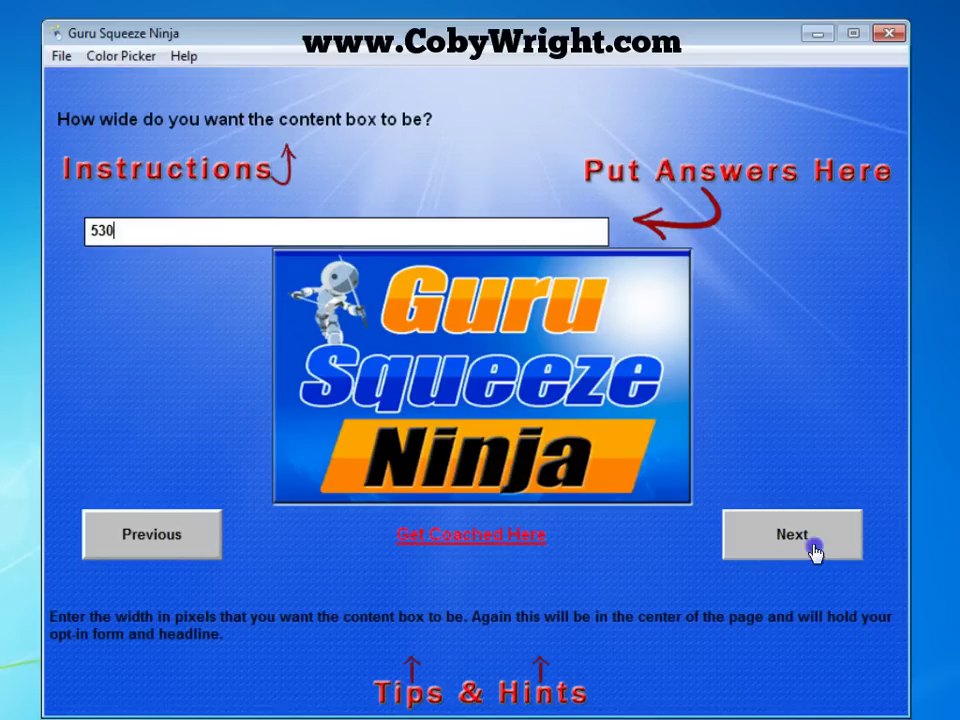
pyautogui.click(815, 549)
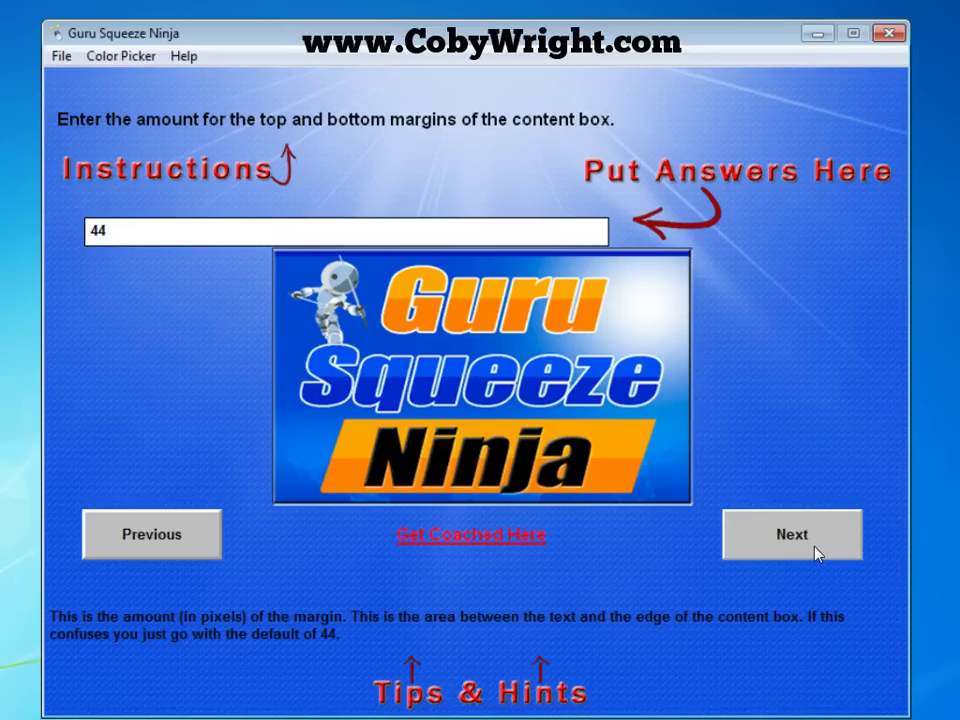
# Keep the 44-pixel top and bottom margins
pyautogui.click(815, 552)
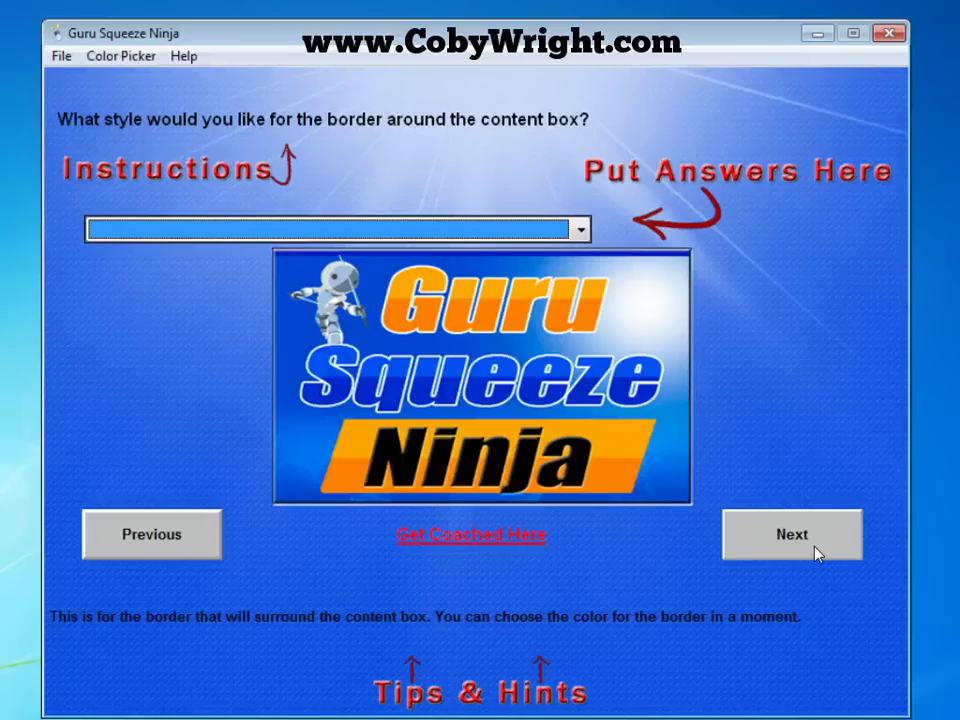
# Choose a dashed border, keep size 5, and change its colour from #E6E6E6 to #FFFFFF
pyautogui.click(580, 230)
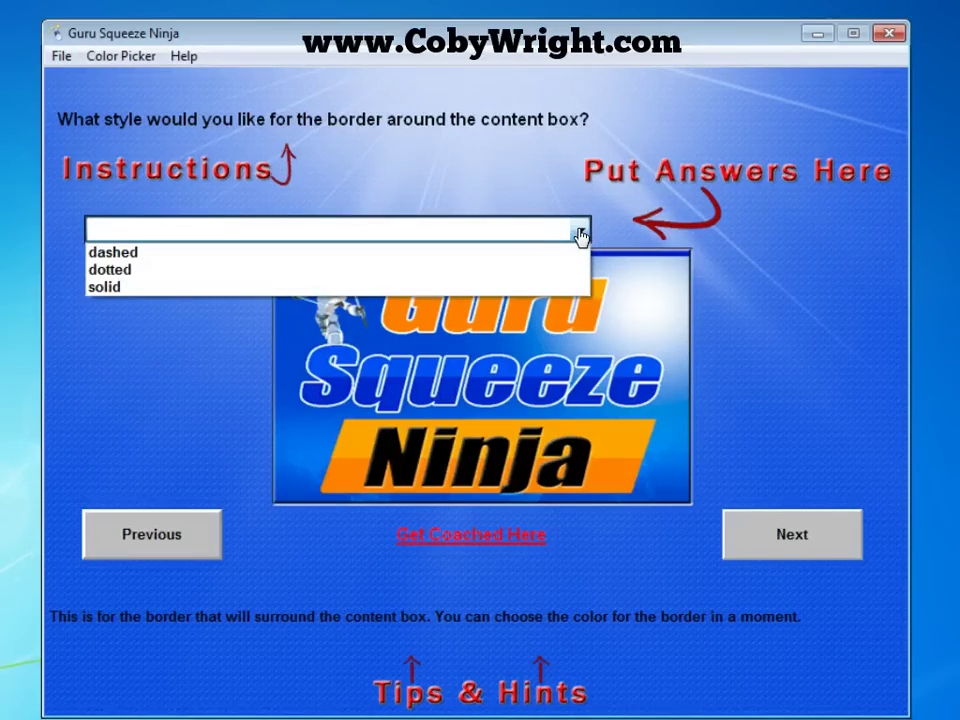
pyautogui.click(516, 253)
pyautogui.click(829, 536)
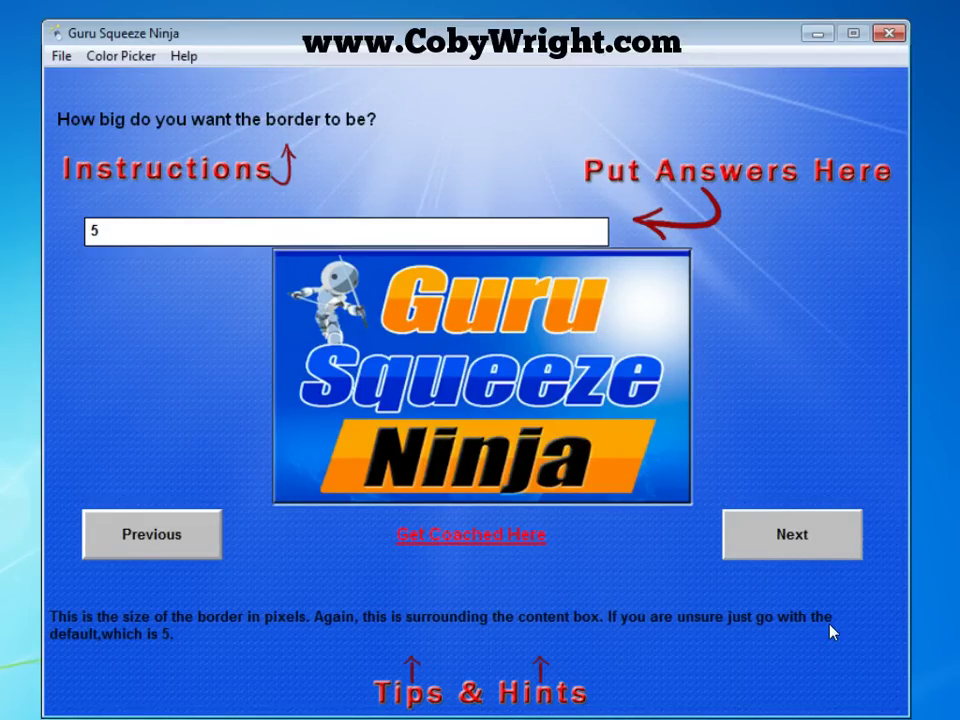
pyautogui.click(810, 560)
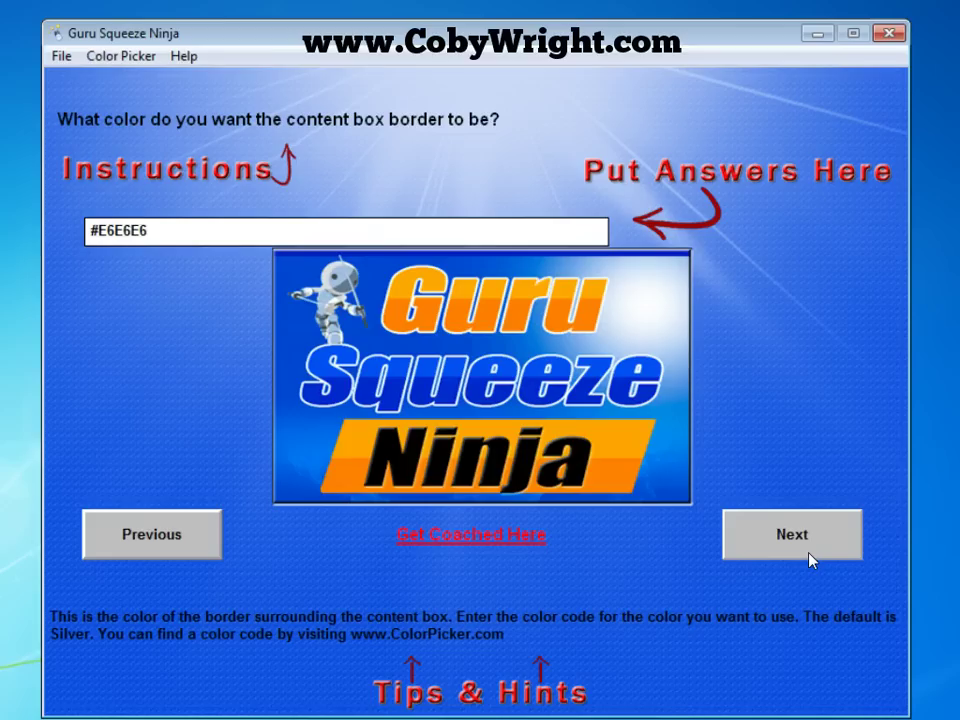
pyautogui.press('BackSpace')
pyautogui.press('BackSpace')
pyautogui.press('BackSpace')
pyautogui.press('BackSpace')
pyautogui.press('BackSpace')
pyautogui.press('BackSpace')
pyautogui.write('FFFFFF')
# Replace the default headline with 'How To Add 100-300 Subscribers To Your List This Weekend'
pyautogui.click(815, 553)
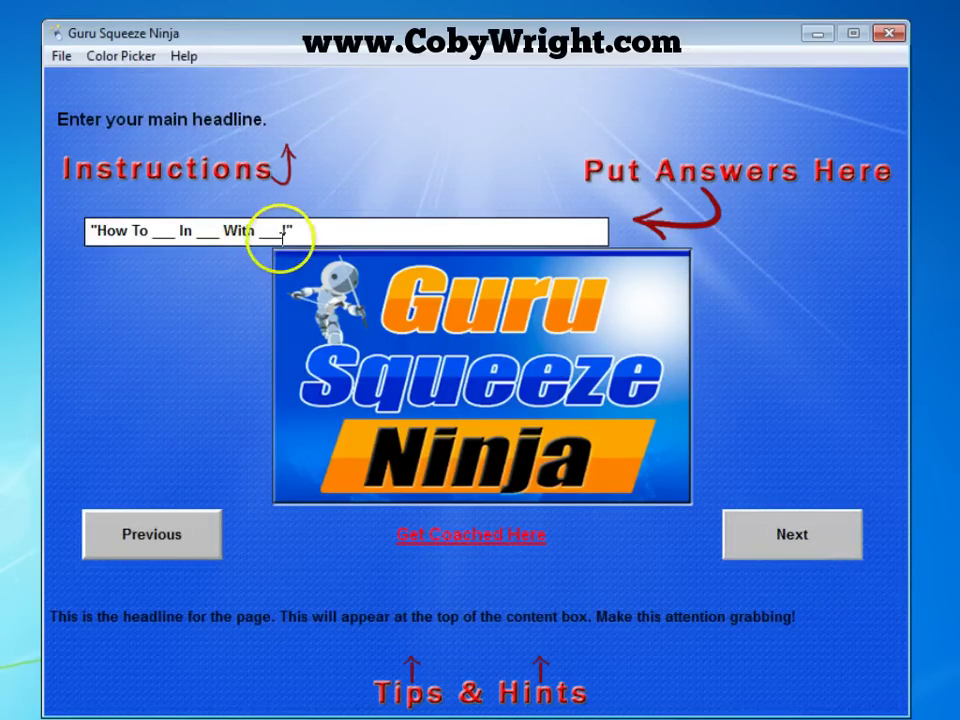
pyautogui.moveTo(287, 230); pyautogui.dragTo(152, 240)
pyautogui.write('Add 100-300 Subscribers To Your List This Weekend')
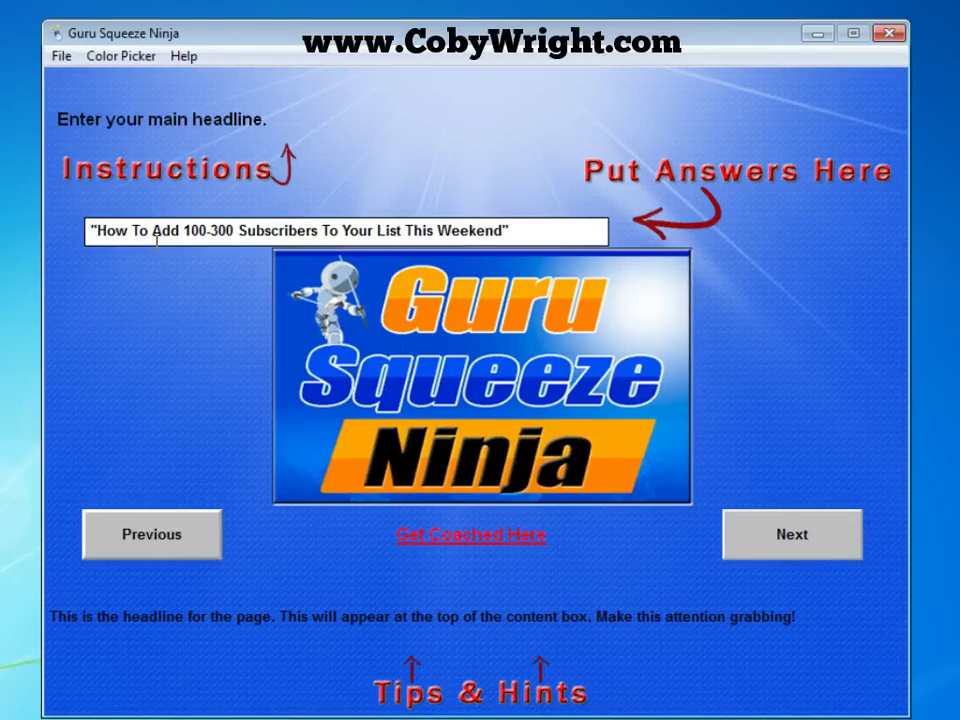
pyautogui.click(782, 562)
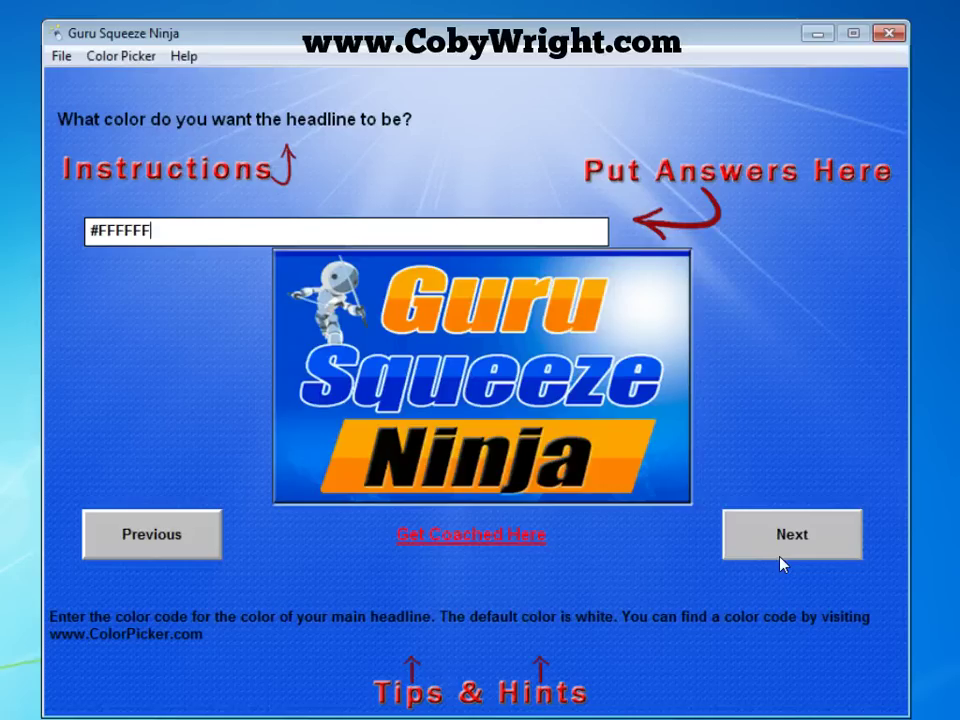
# Keep headline and sub-headline colours #FFFFFF; paste sub-headline 'Enter Your Email Below For Instant Access...'
pyautogui.click(783, 565)
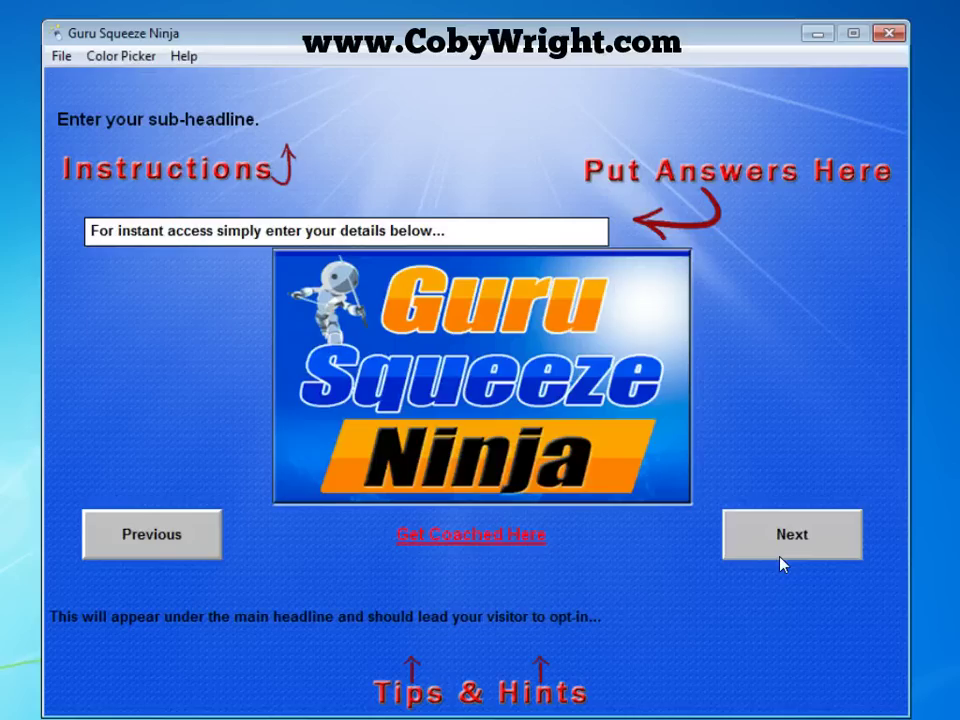
pyautogui.moveTo(452, 234); pyautogui.dragTo(68, 274)
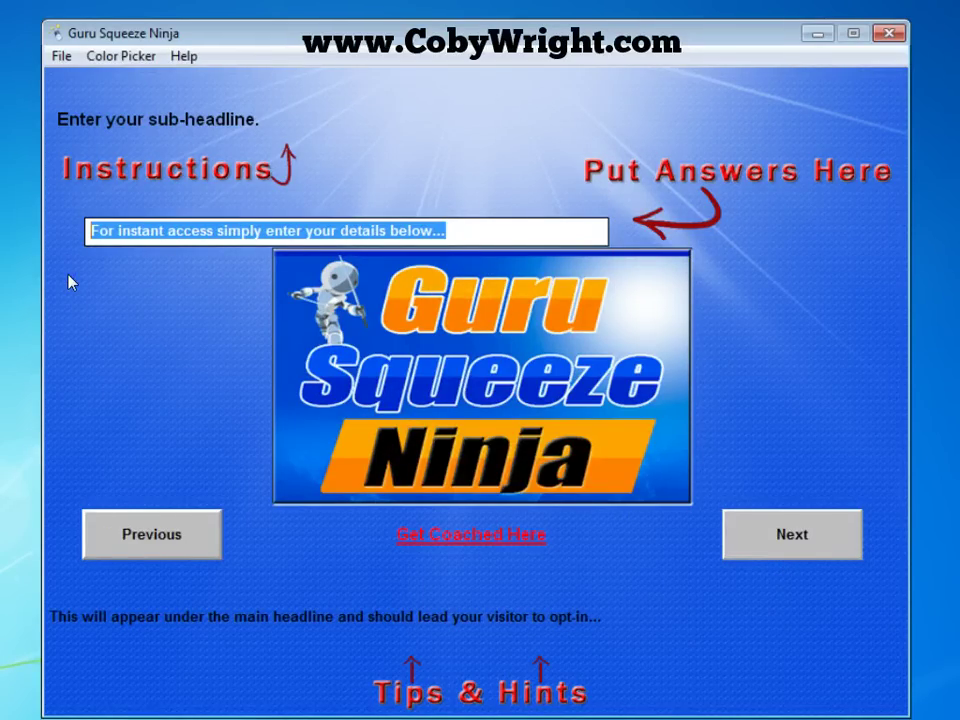
pyautogui.write('Enter Your Email Below For Instant Access...')
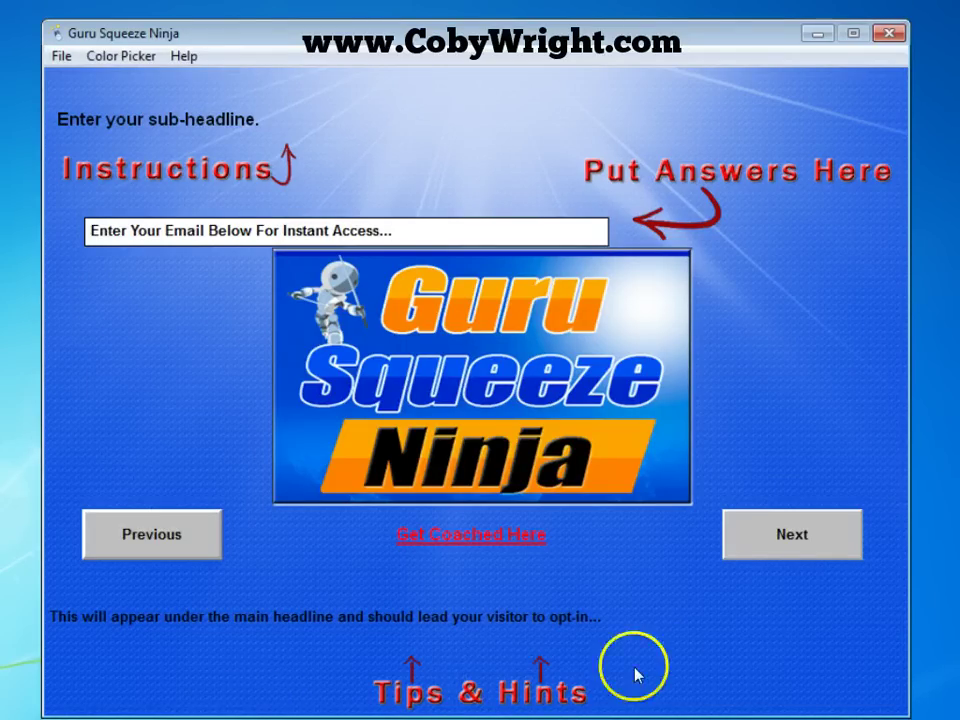
pyautogui.click(727, 551)
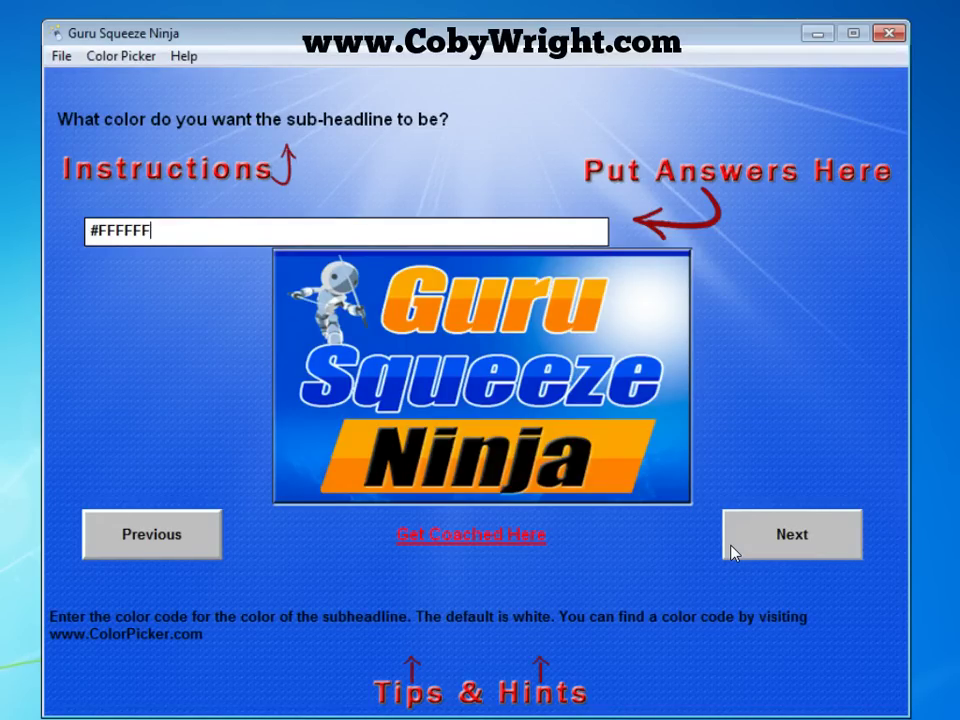
pyautogui.click(731, 553)
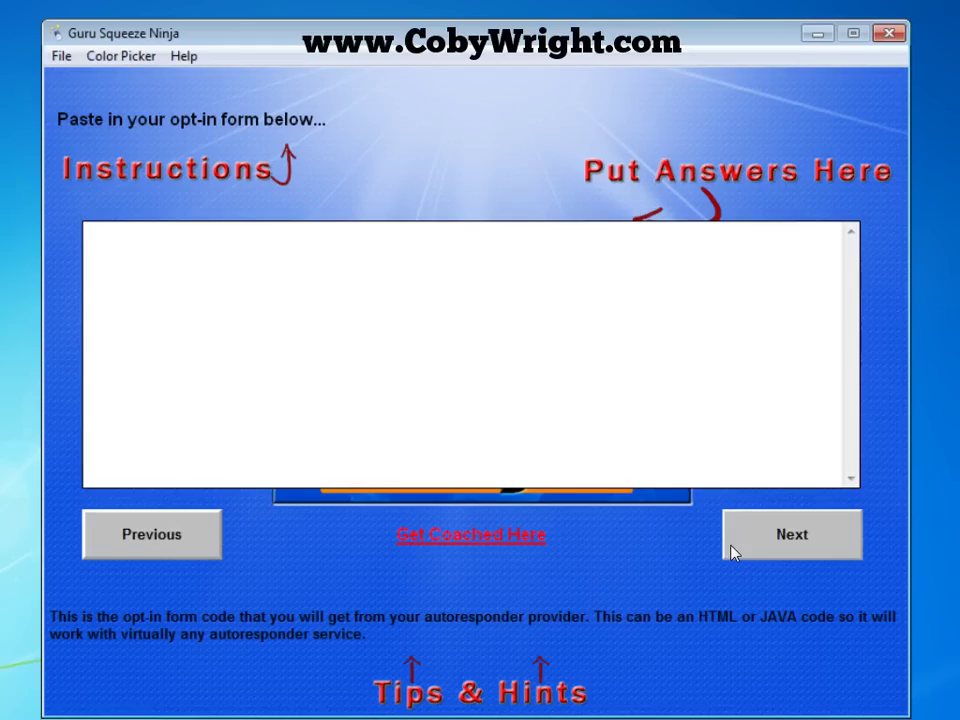
pyautogui.click(344, 318)
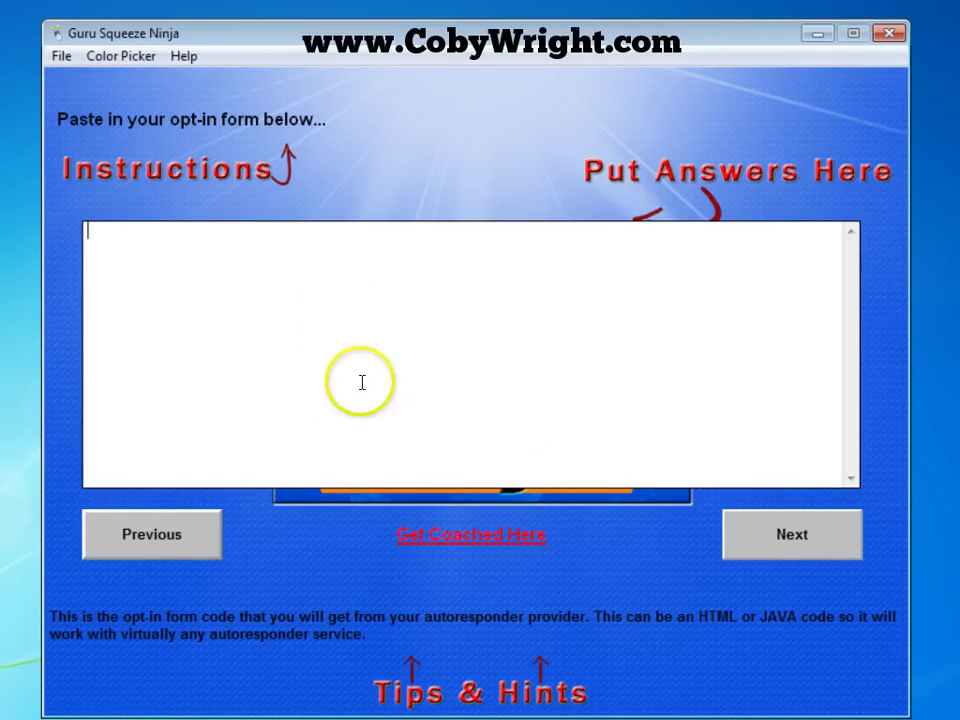
# Paste the AWeber opt-in form code into the opt-in form box and confirm
pyautogui.click(360, 360)
pyautogui.hotkey('ctrl', 'v')
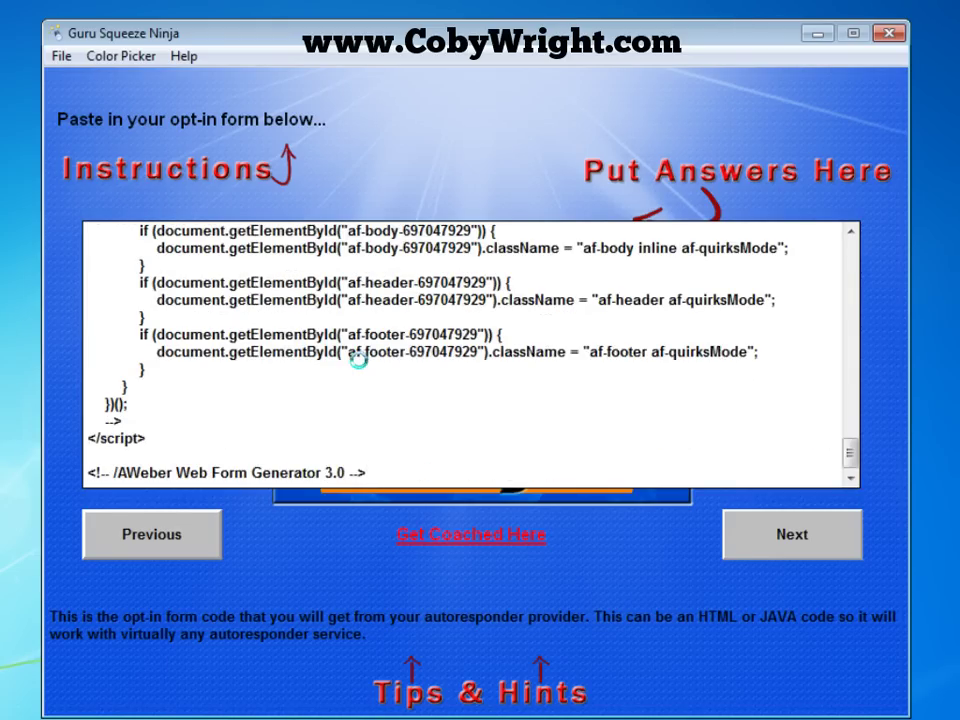
pyautogui.click(752, 563)
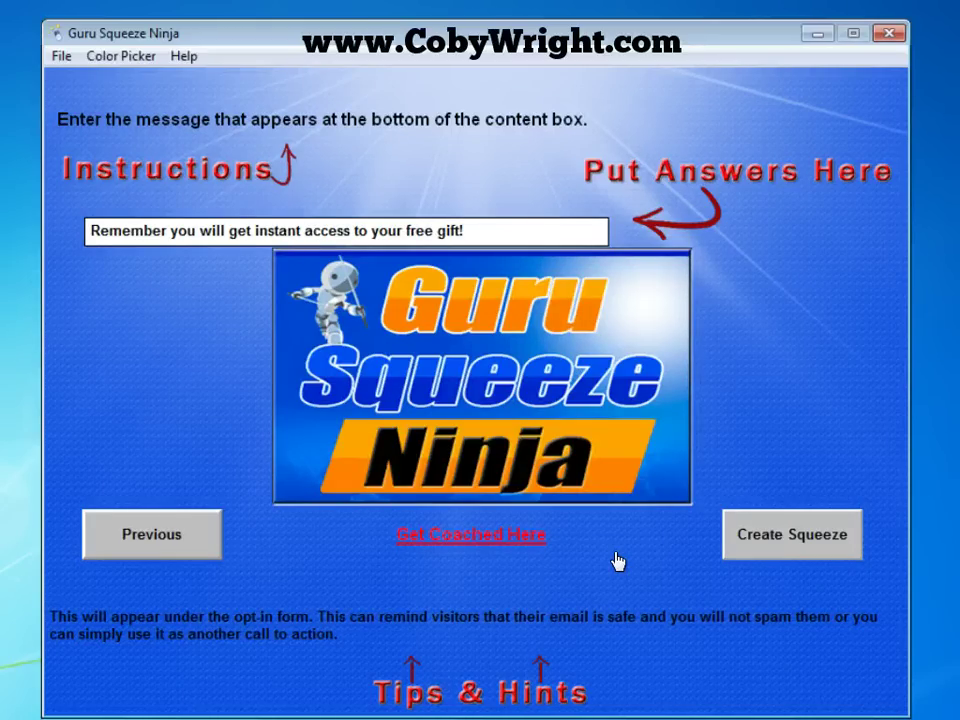
# Change the bottom message to 'You will get instant access to your FREE video!' and create the squeeze page
pyautogui.press('BackSpace')
pyautogui.press('BackSpace')
pyautogui.press('BackSpace')
pyautogui.press('BackSpace')
pyautogui.press('BackSpace')
pyautogui.press('BackSpace')
pyautogui.press('BackSpace')
pyautogui.press('BackSpace')
pyautogui.press('BackSpace')
pyautogui.press('BackSpace')
pyautogui.press('BackSpace')
pyautogui.press('BackSpace')
pyautogui.press('BackSpace')
pyautogui.press('BackSpace')
pyautogui.press('BackSpace')
pyautogui.press('BackSpace')
pyautogui.press('BackSpace')
pyautogui.press('BackSpace')
pyautogui.press('BackSpace')
pyautogui.press('BackSpace')
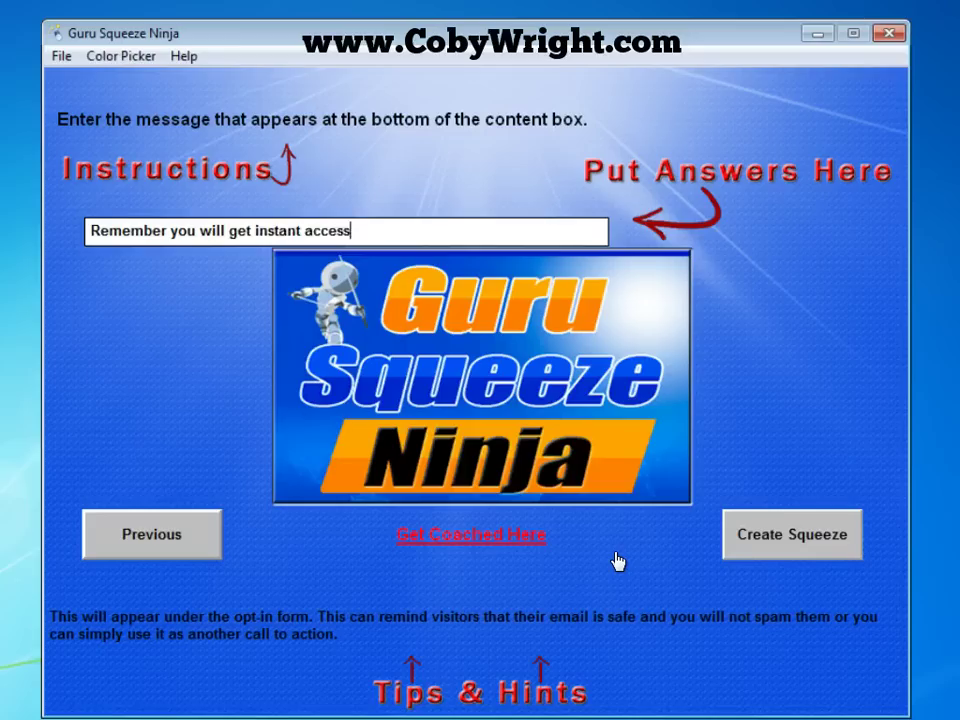
pyautogui.press('BackSpace')
pyautogui.press('BackSpace')
pyautogui.press('BackSpace')
pyautogui.press('BackSpace')
pyautogui.press('BackSpace')
pyautogui.press('BackSpace')
pyautogui.press('BackSpace')
pyautogui.press('BackSpace')
pyautogui.press('BackSpace')
pyautogui.press('BackSpace')
pyautogui.press('BackSpace')
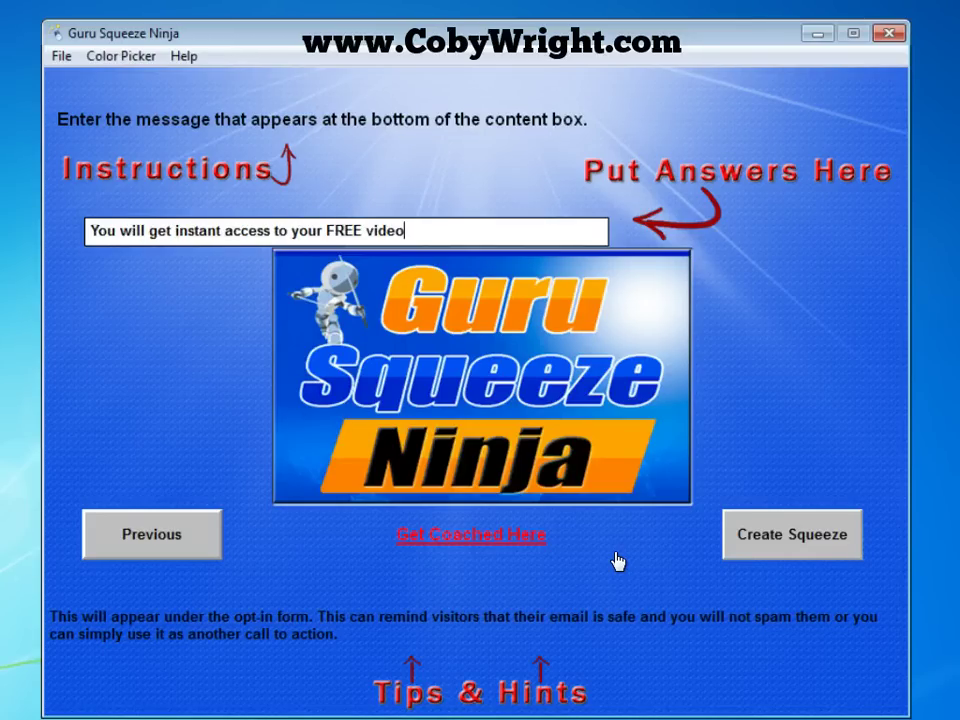
pyautogui.write('!')
pyautogui.click(742, 545)
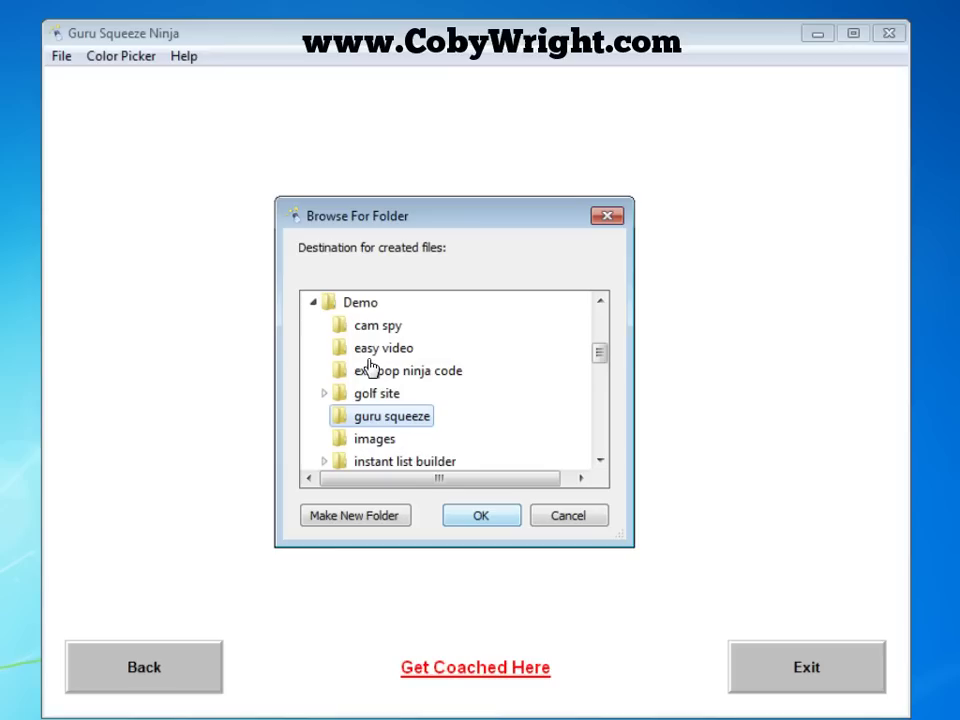
# Confirm the destination folder for index.html and the images folder
pyautogui.click(493, 519)
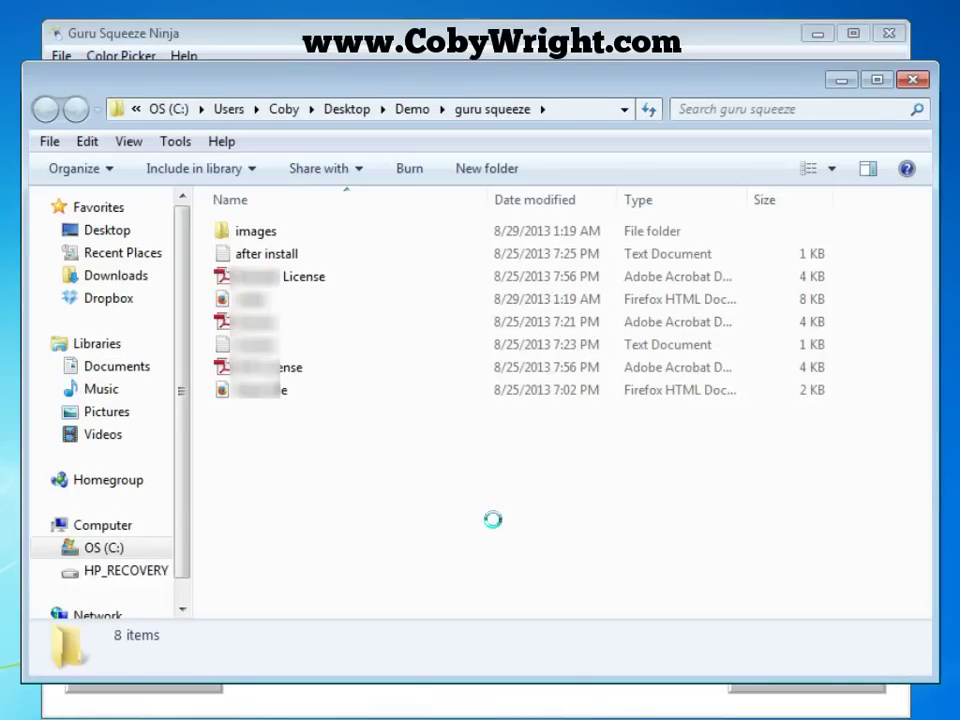
pyautogui.click(621, 42)
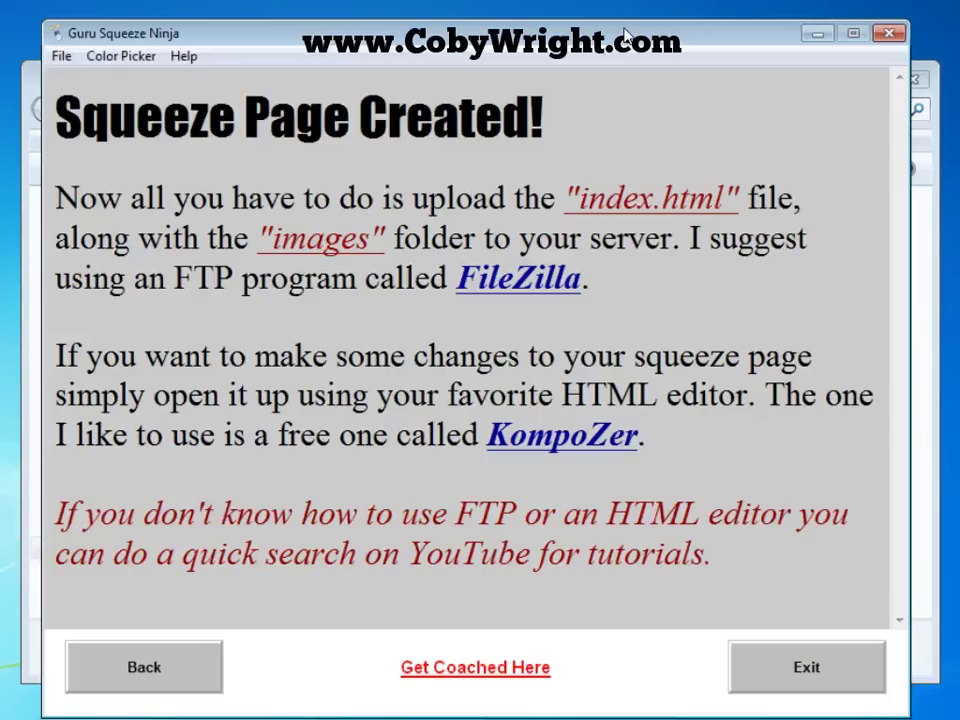
# Open the generated index.html from the test page folder to view the waterfall squeeze page
pyautogui.click(815, 34)
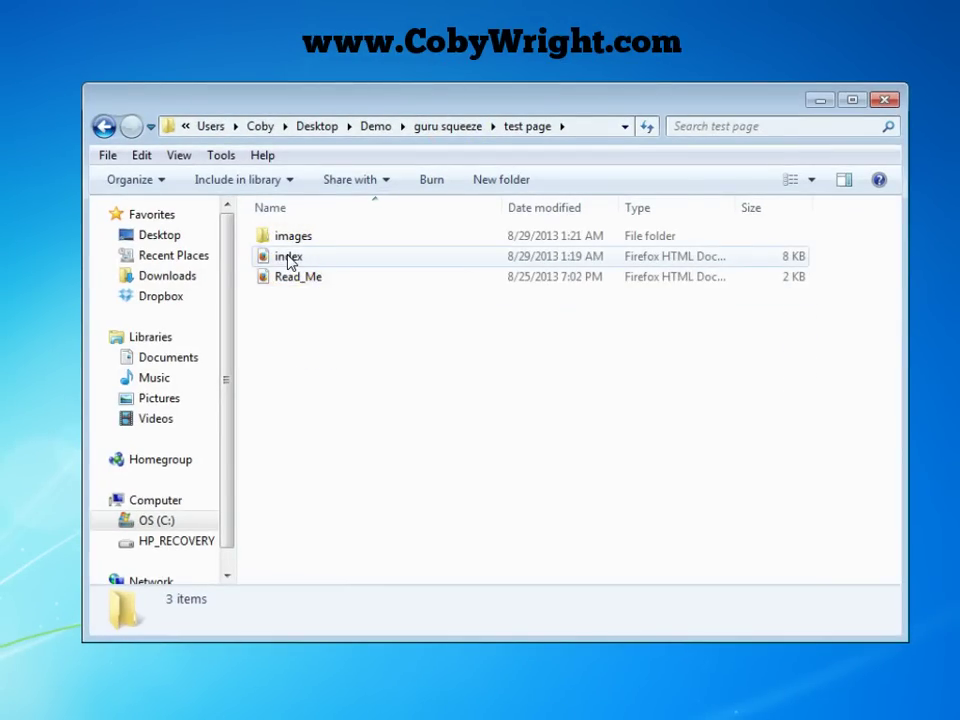
pyautogui.doubleClick(288, 258)
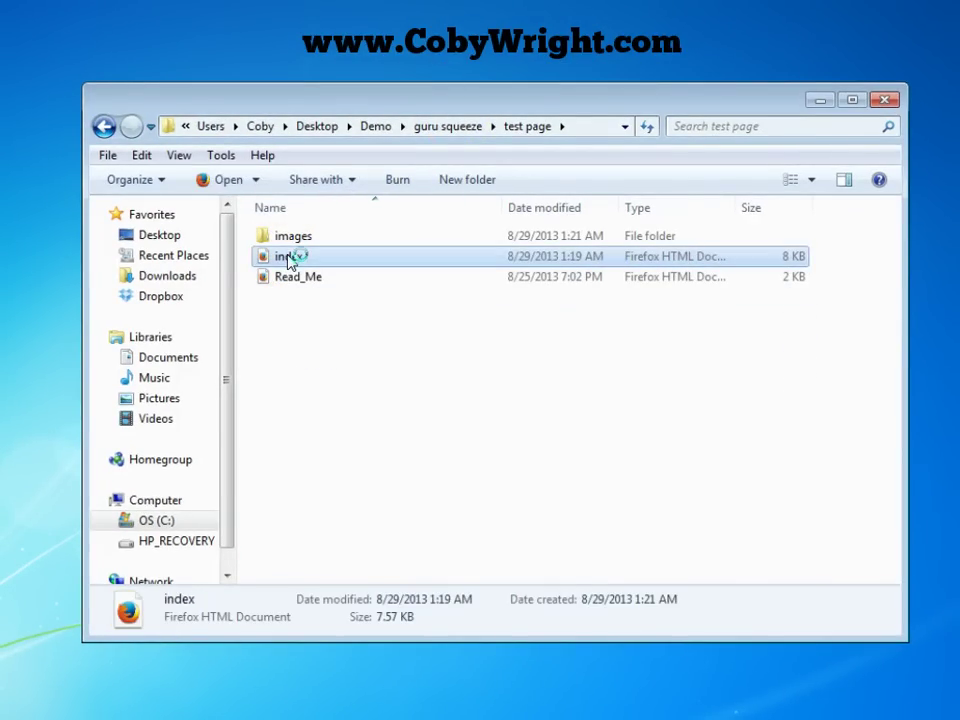